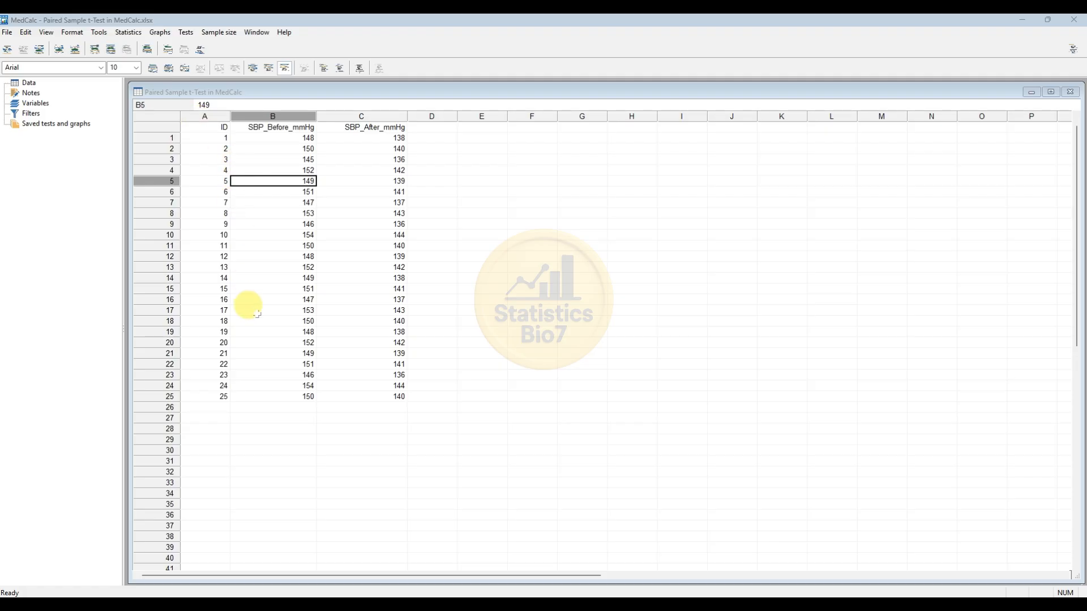
# - Set up a paired samples t-test with SBP_Before_mmHg as sample 1 and SBP_After_mmHg as sample 2
pyautogui.scroll(-1, 257, 315)
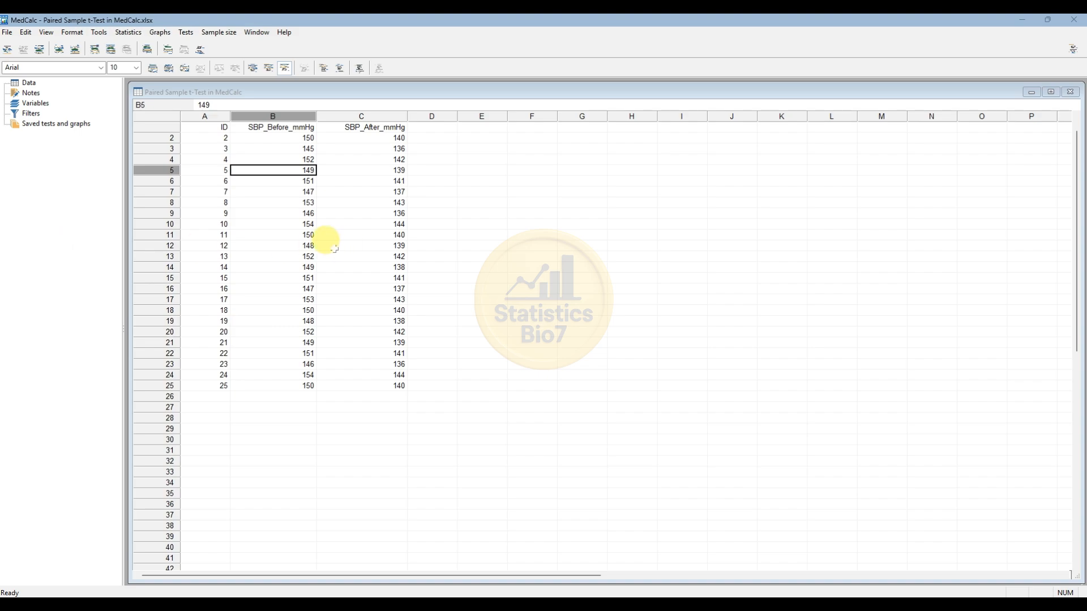
pyautogui.click(129, 32)
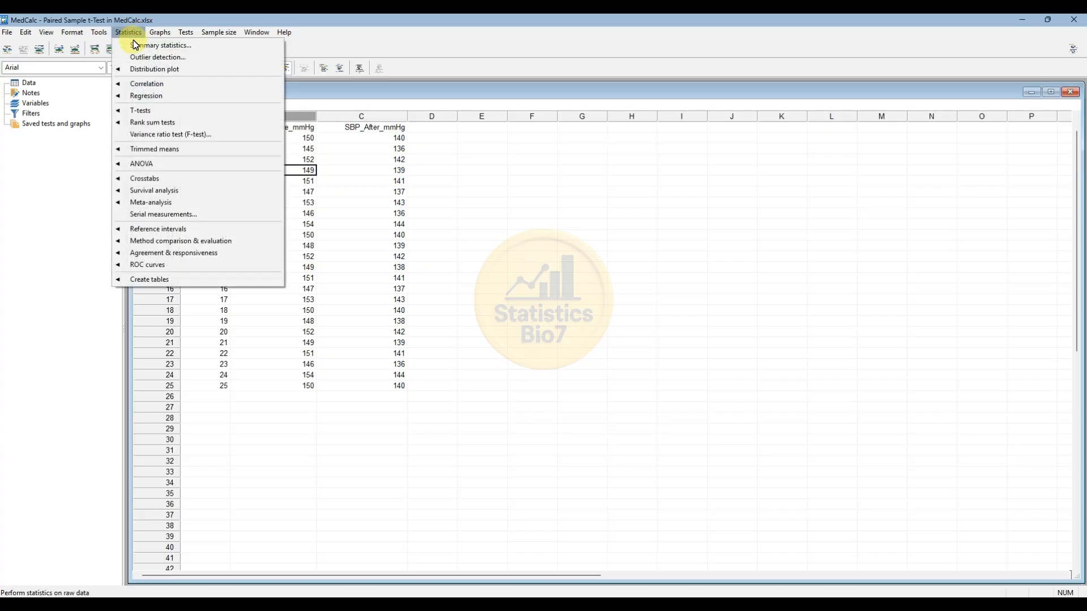
pyautogui.moveTo(143, 107)
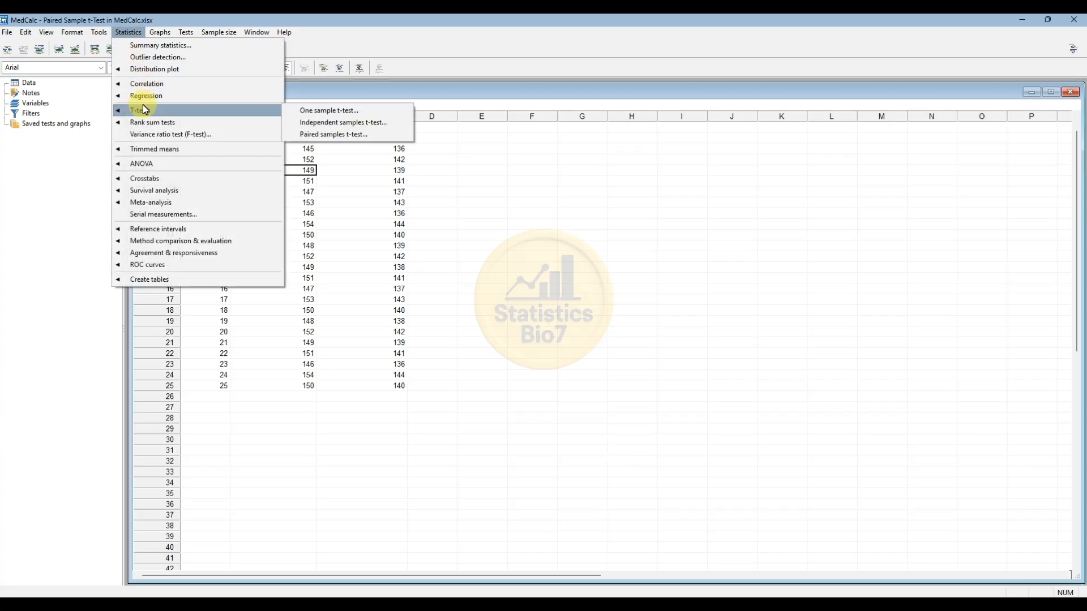
pyautogui.click(328, 136)
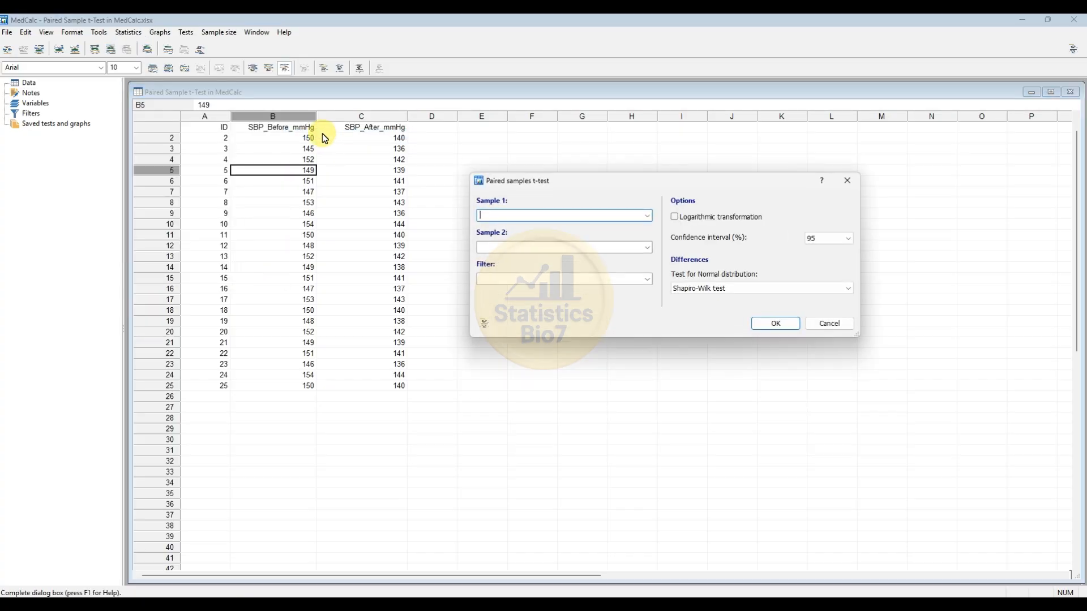
pyautogui.moveTo(541, 183); pyautogui.dragTo(312, 154)
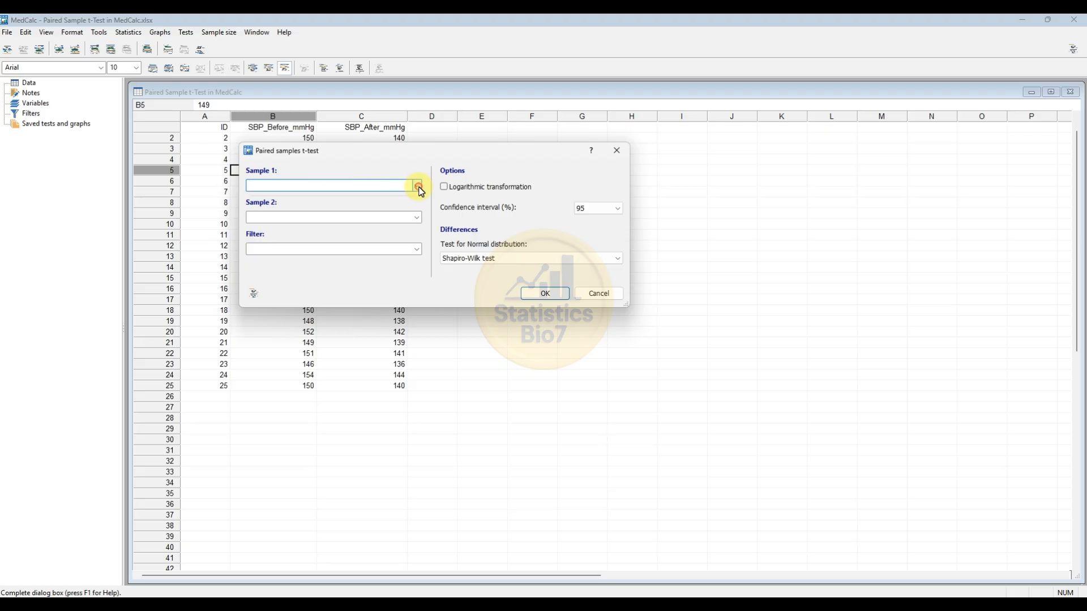
pyautogui.click(416, 188)
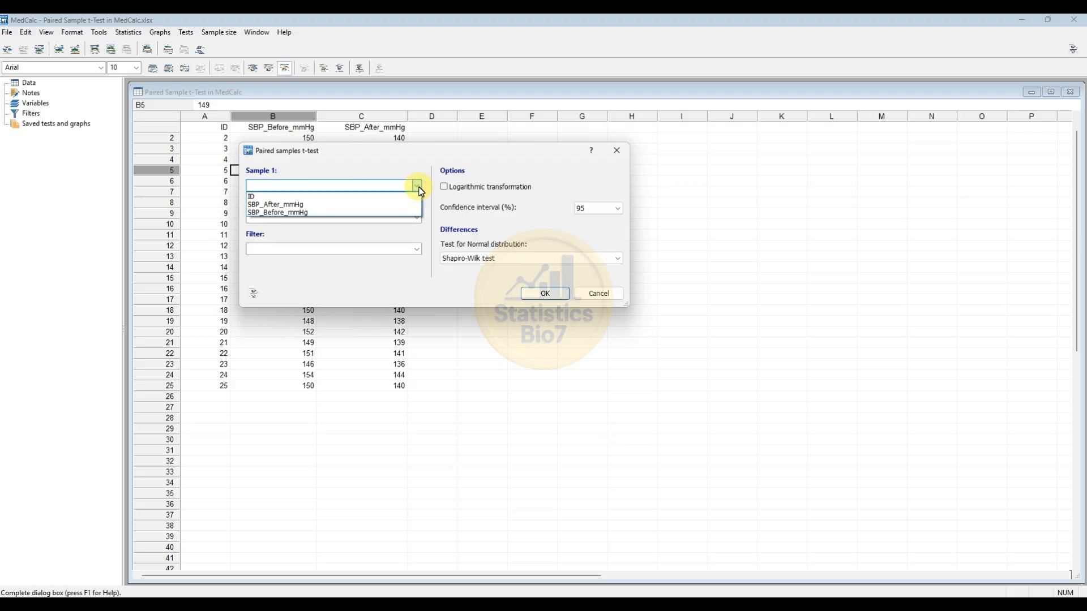
pyautogui.click(305, 212)
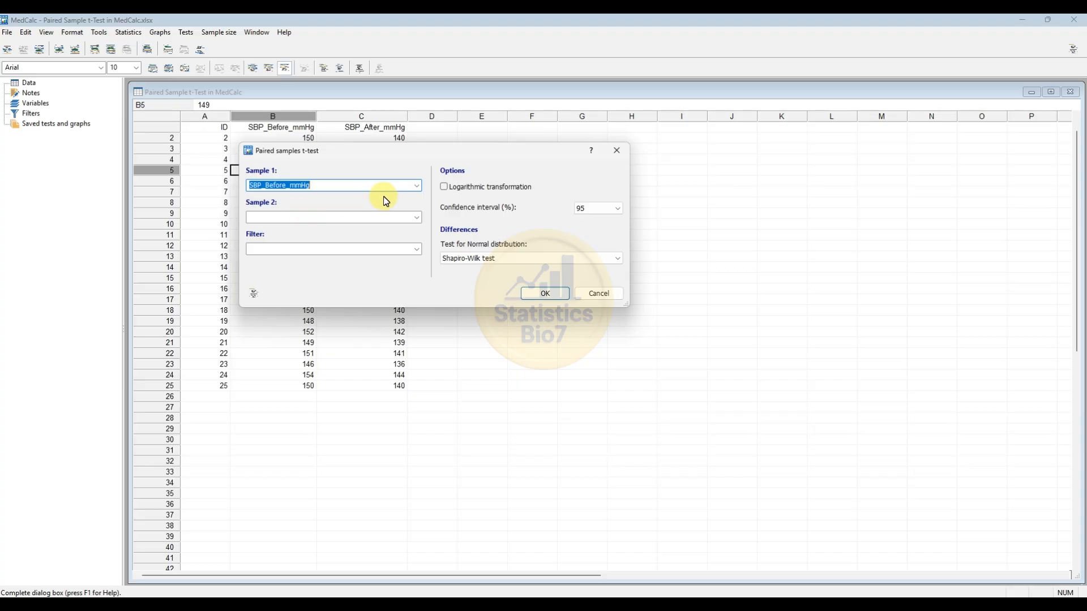
pyautogui.click(417, 217)
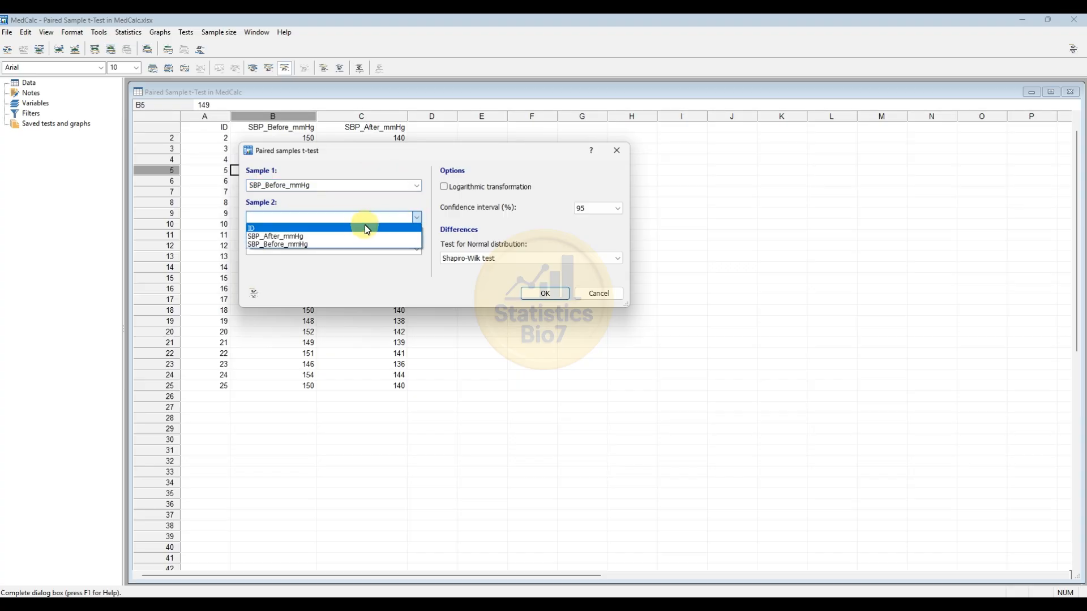
pyautogui.click(340, 232)
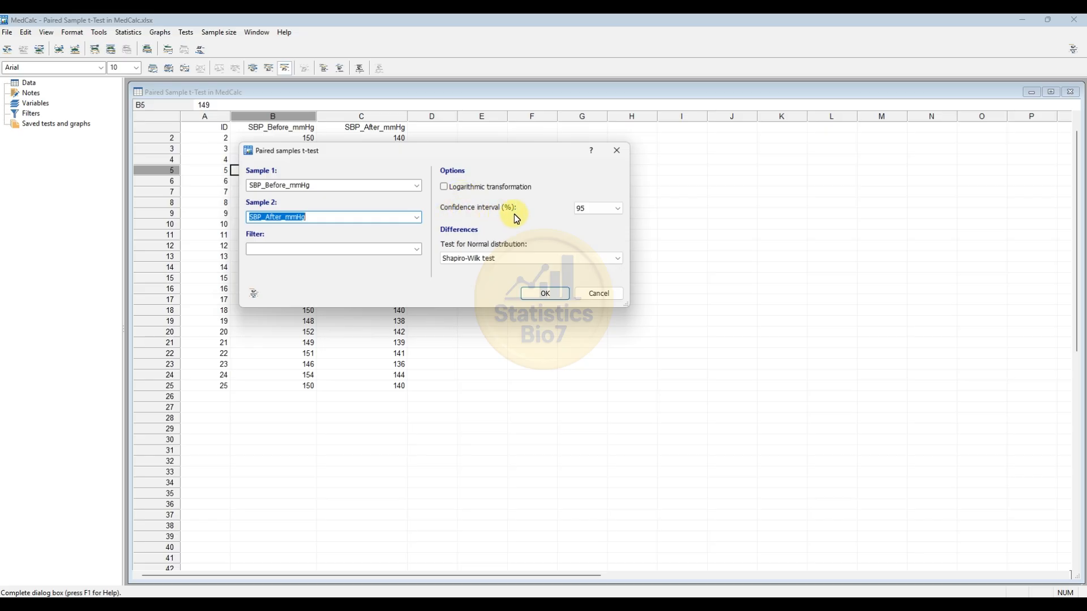
# - Run the paired test with a 95% confidence interval and the Shapiro-Wilk test for normal distribution of the differences
pyautogui.click(618, 208)
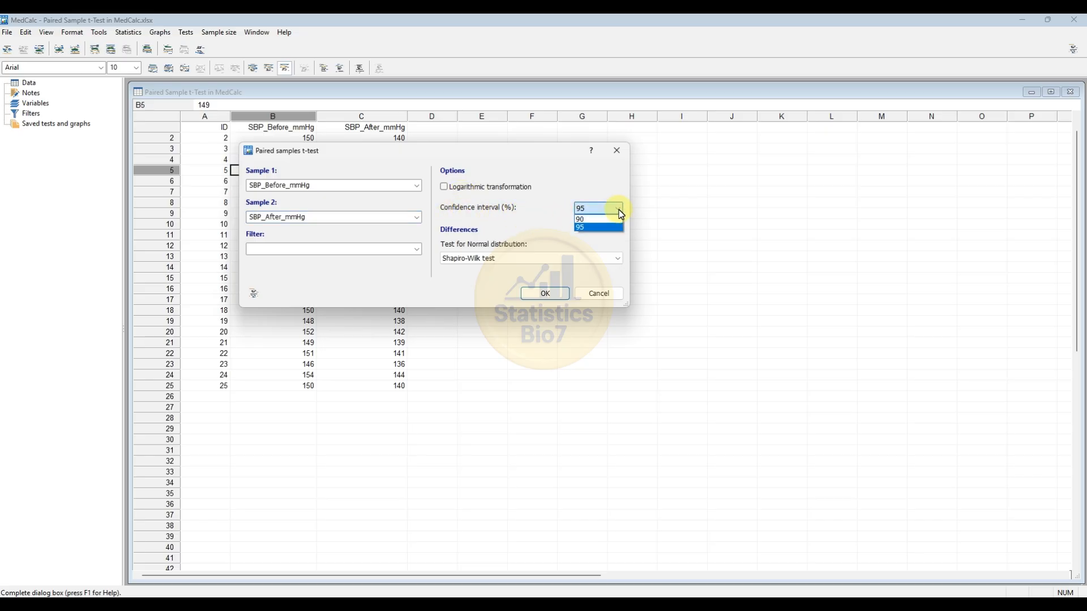
pyautogui.click(620, 211)
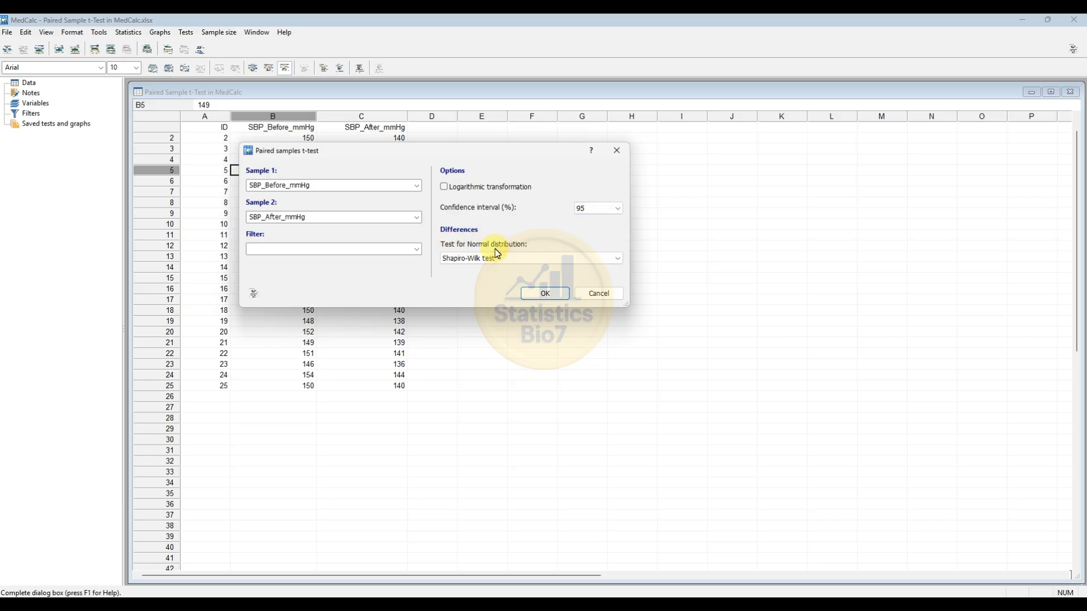
pyautogui.click(566, 261)
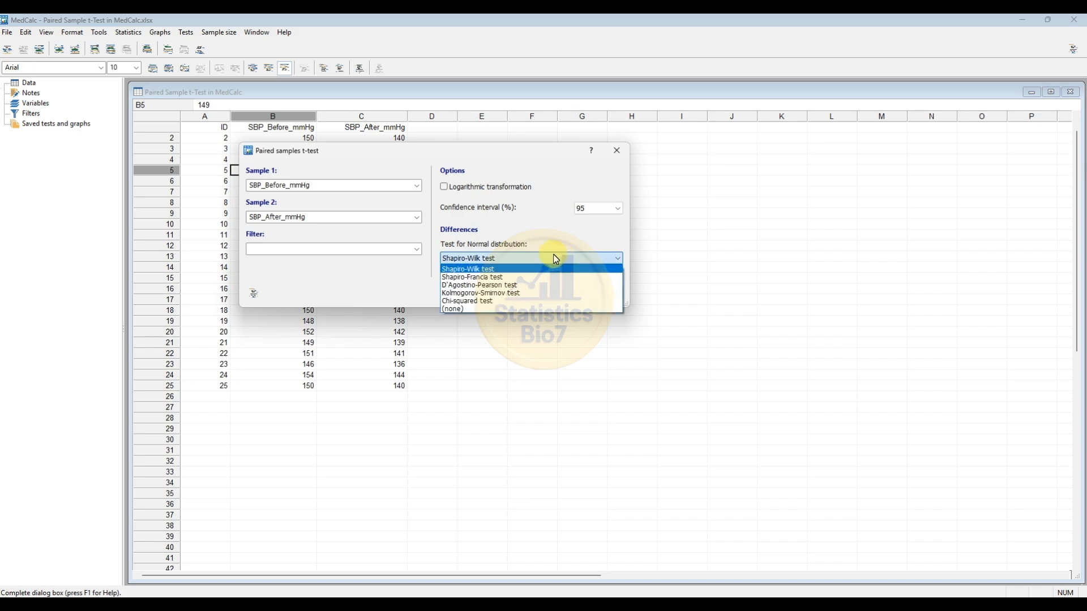
pyautogui.click(491, 267)
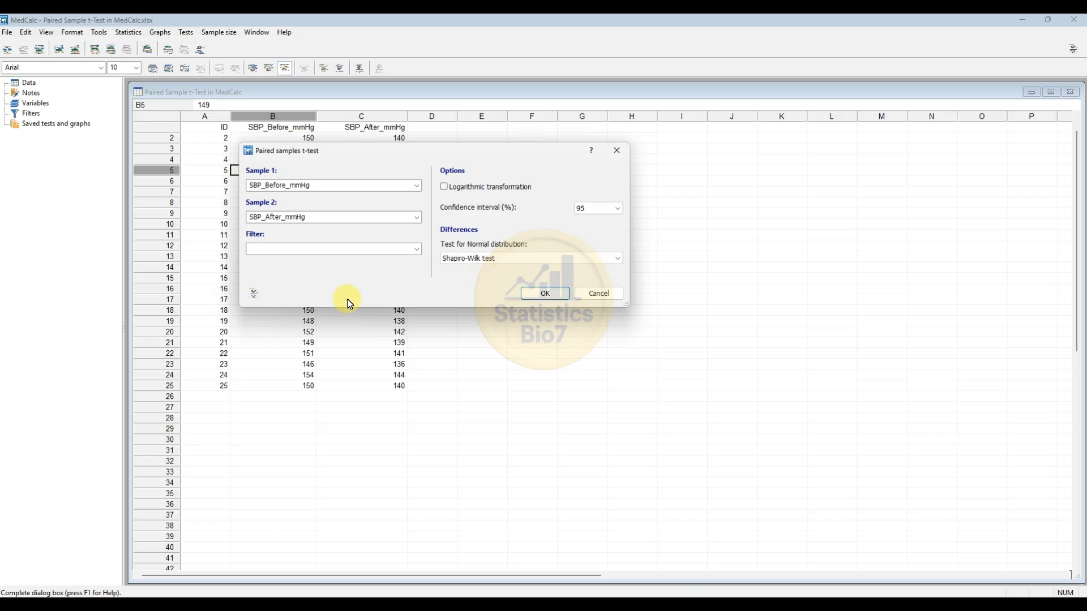
pyautogui.click(546, 295)
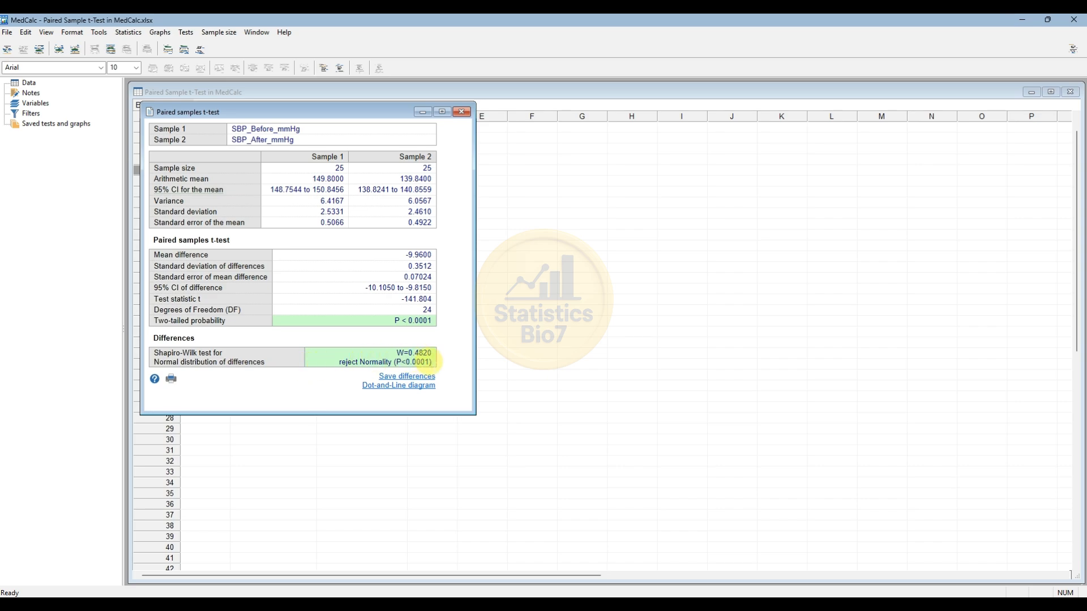
# - Graph both blood pressure variables as box-and-whisker plots with all data dots, leaving out the dot and line diagram
pyautogui.click(382, 387)
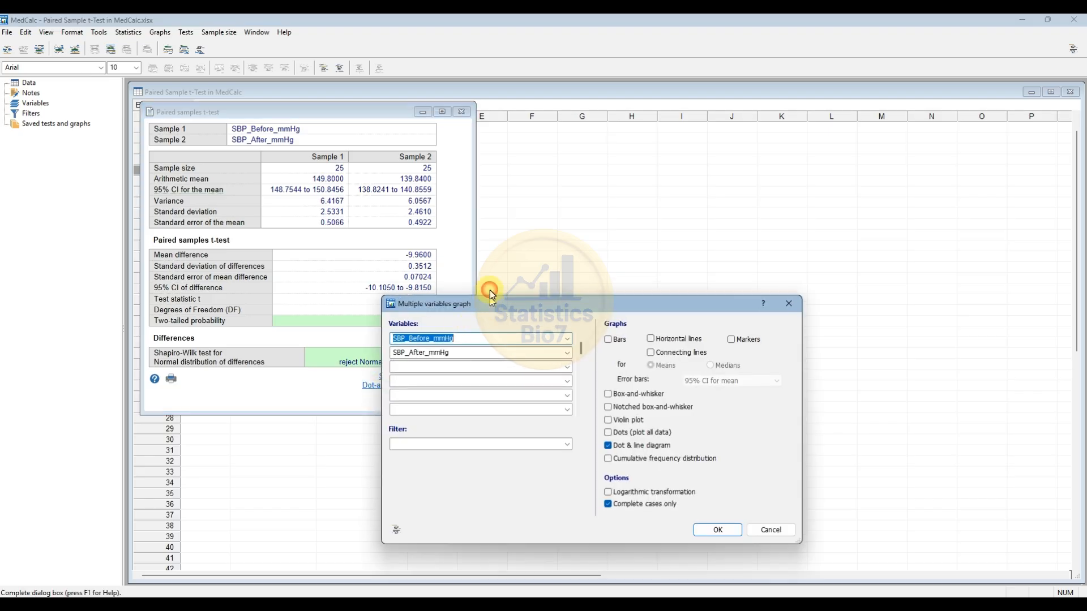
pyautogui.moveTo(490, 300); pyautogui.dragTo(494, 176)
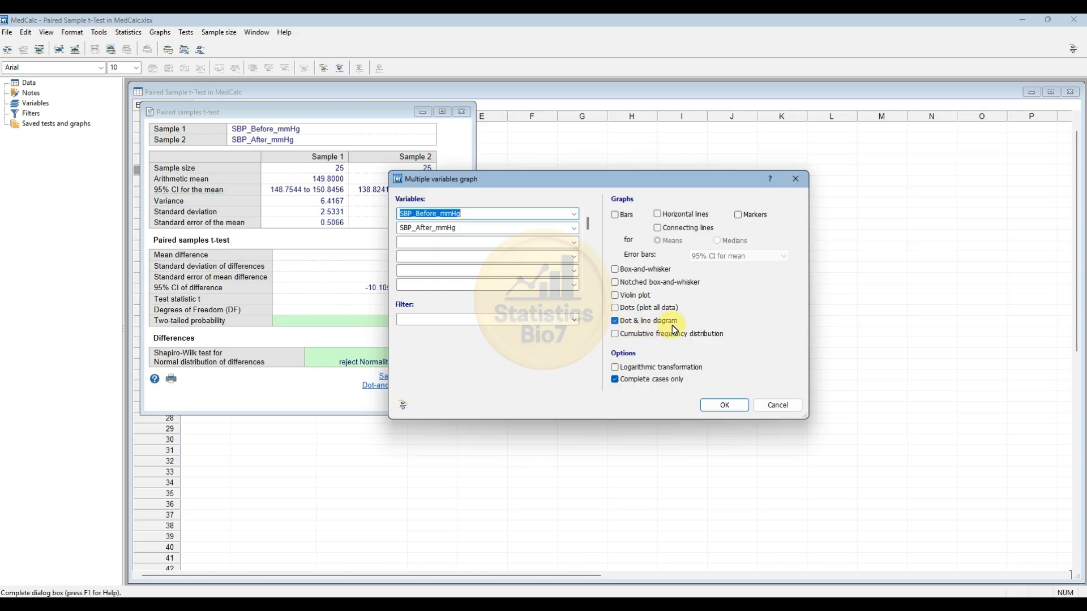
pyautogui.click(615, 272)
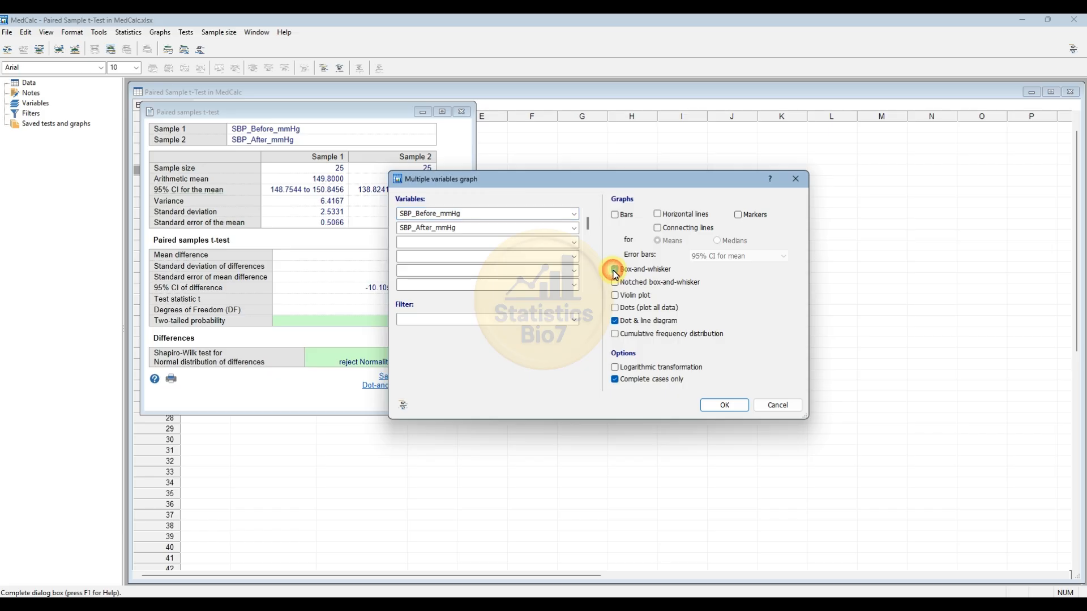
pyautogui.click(615, 321)
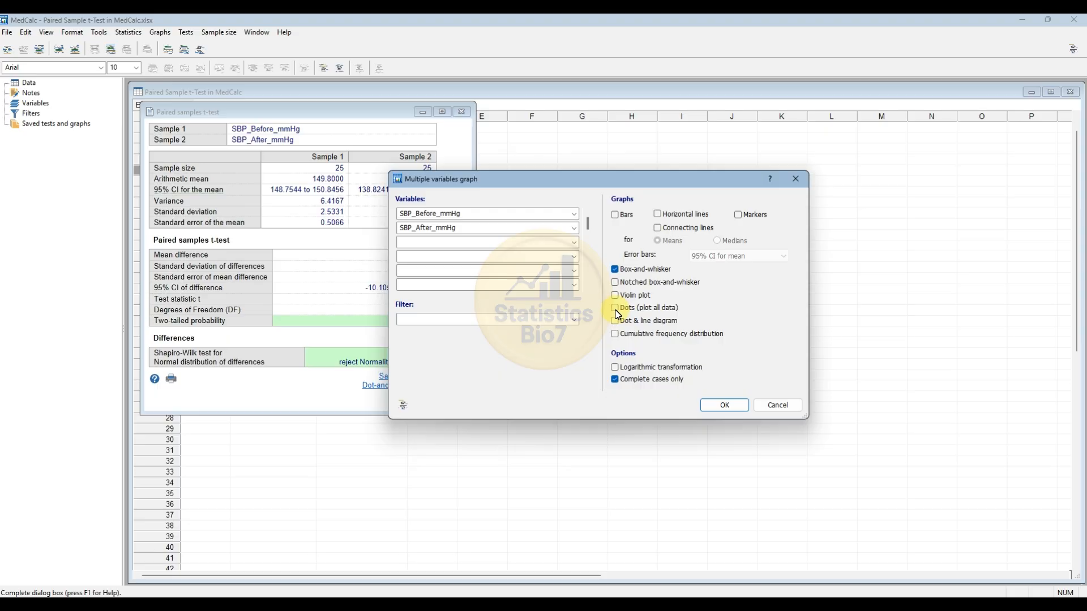
pyautogui.click(615, 310)
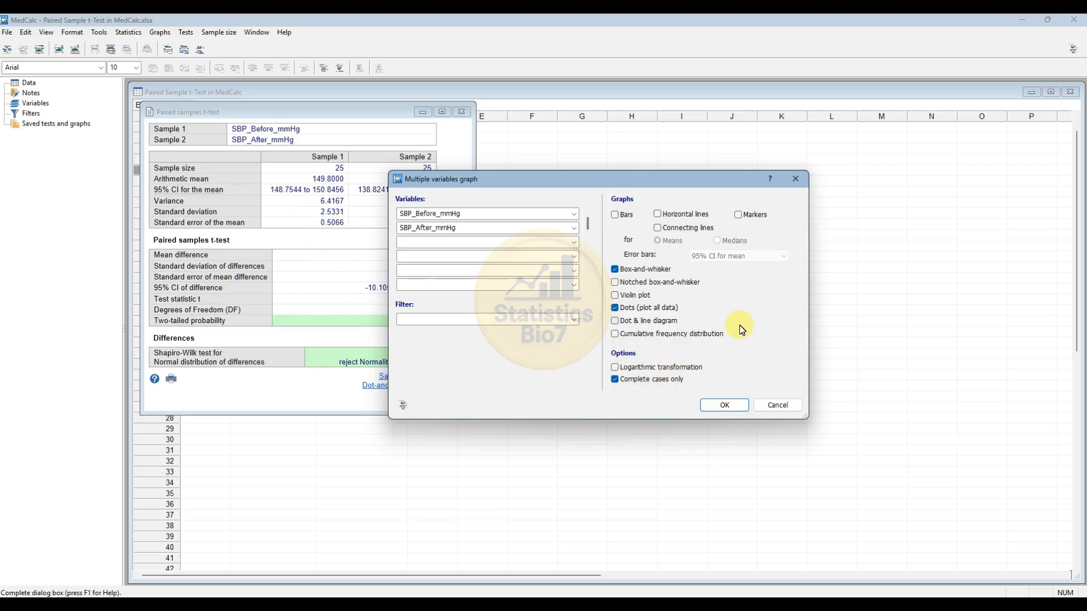
pyautogui.click(724, 405)
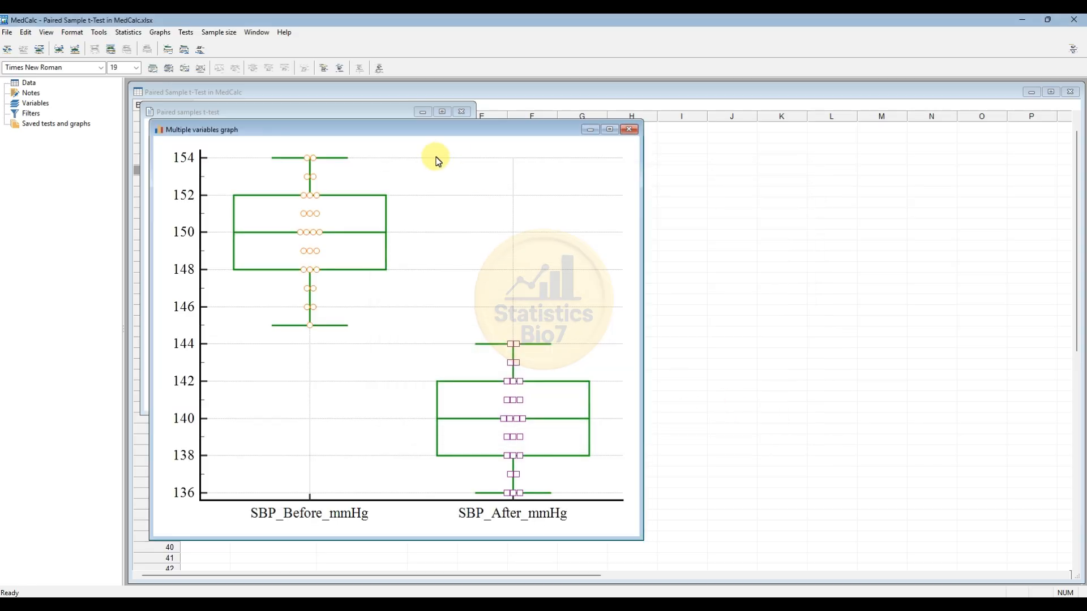
# - Move the graph window clear of the test results and hide the graph's grid lines
pyautogui.moveTo(391, 138); pyautogui.dragTo(542, 120)
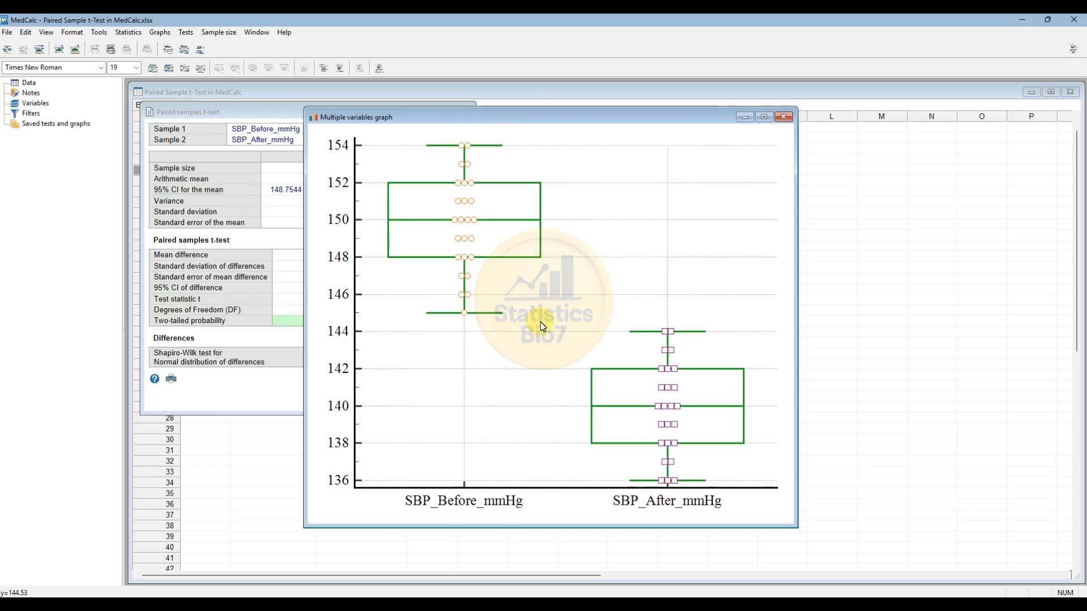
pyautogui.rightClick(623, 259)
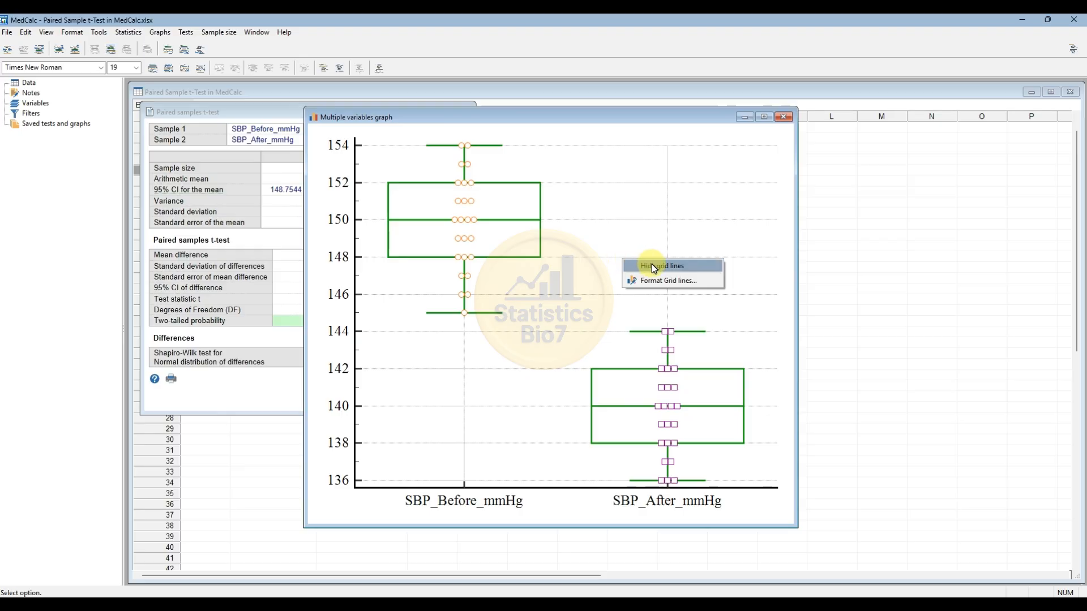
pyautogui.click(649, 271)
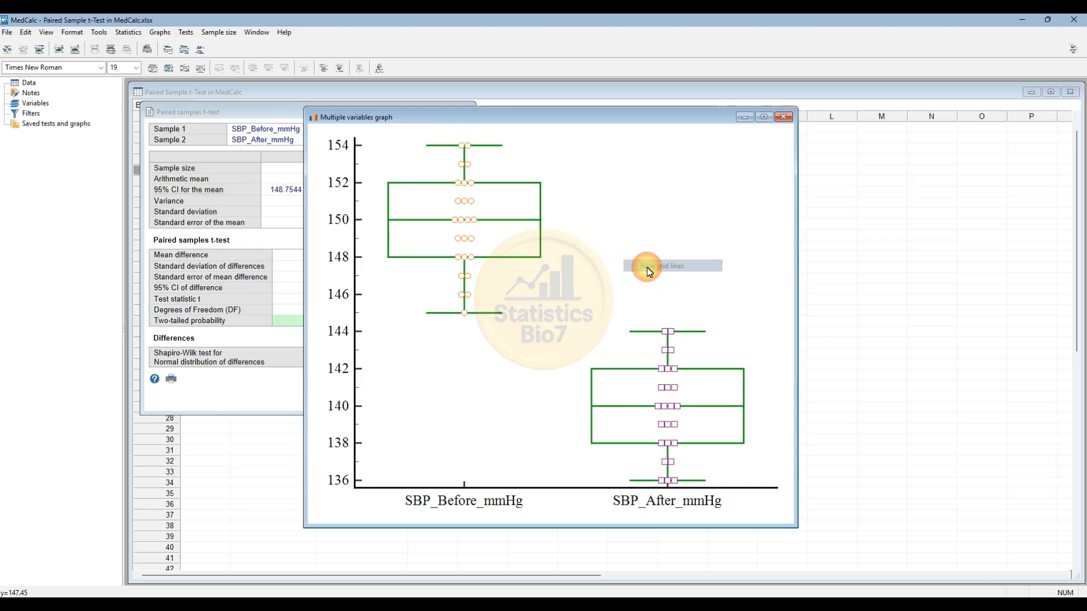
# - Format the box-and-whisker plots with a green fill and a black border
pyautogui.rightClick(512, 197)
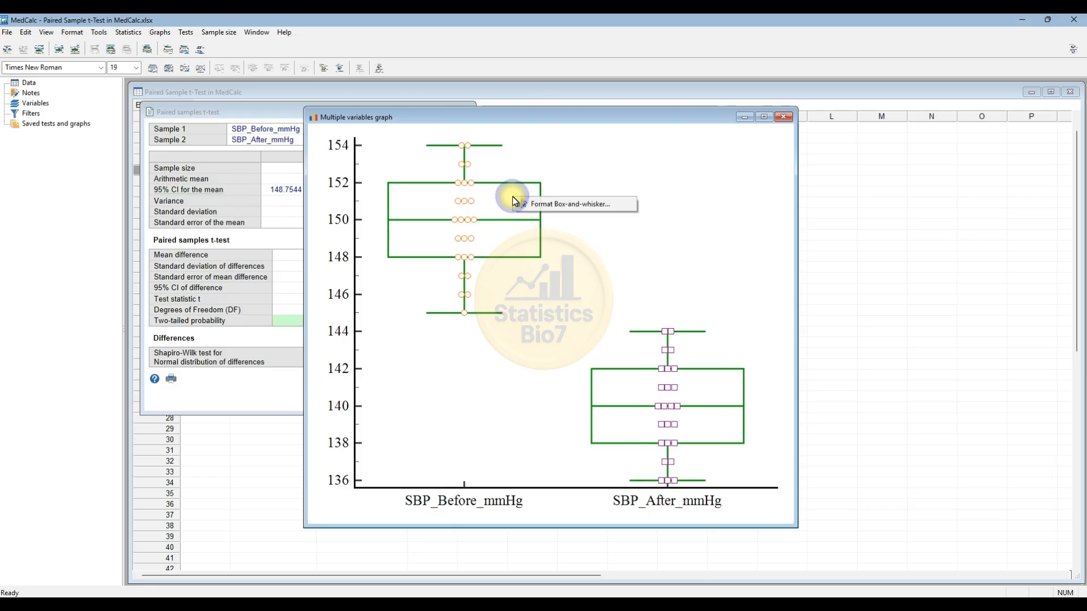
pyautogui.click(558, 211)
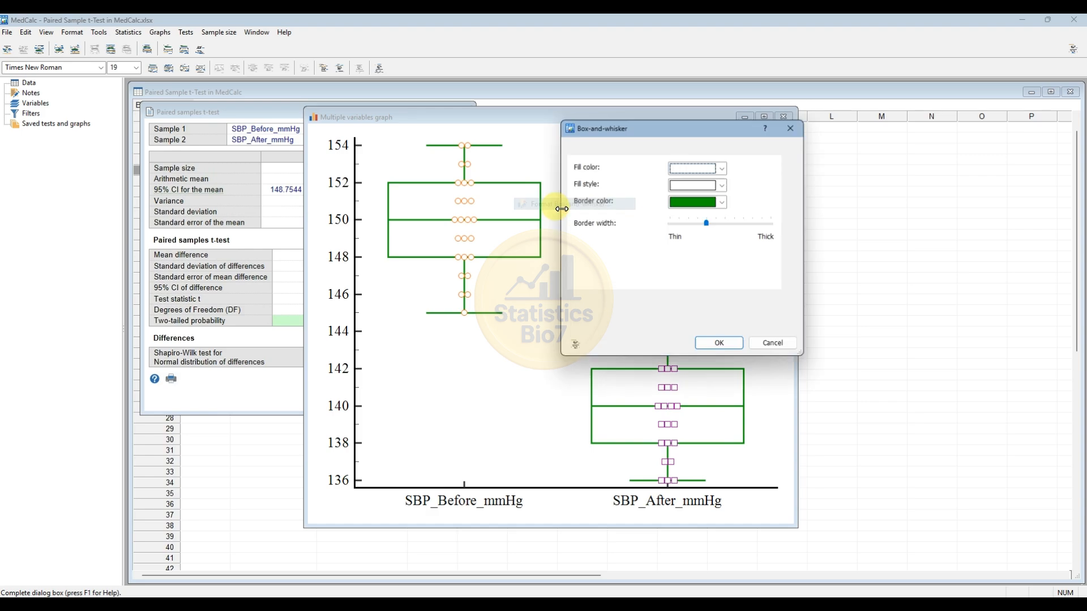
pyautogui.moveTo(647, 126); pyautogui.dragTo(668, 147)
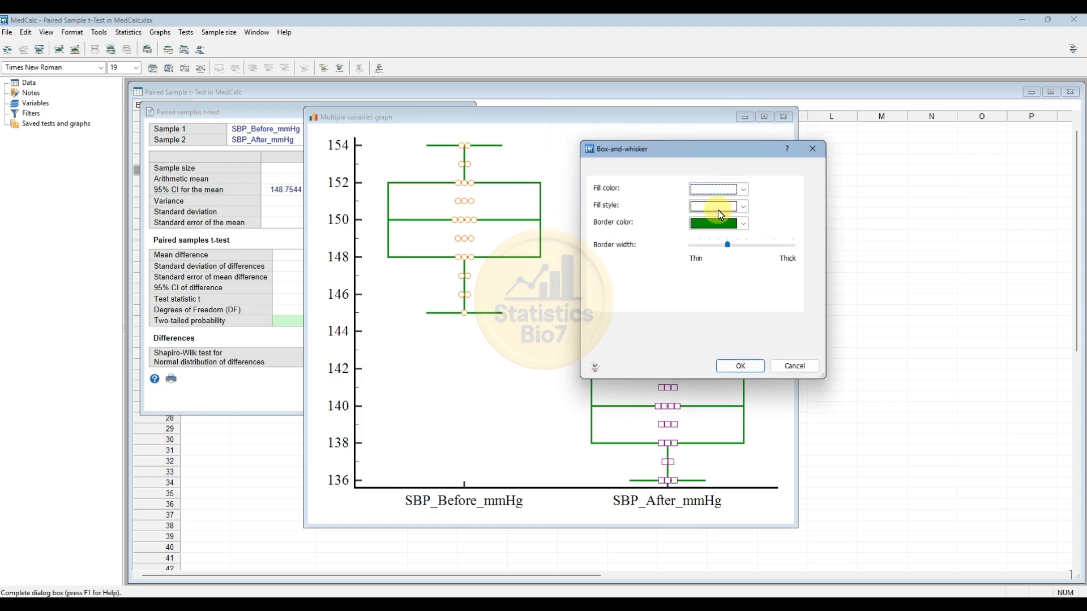
pyautogui.click(743, 189)
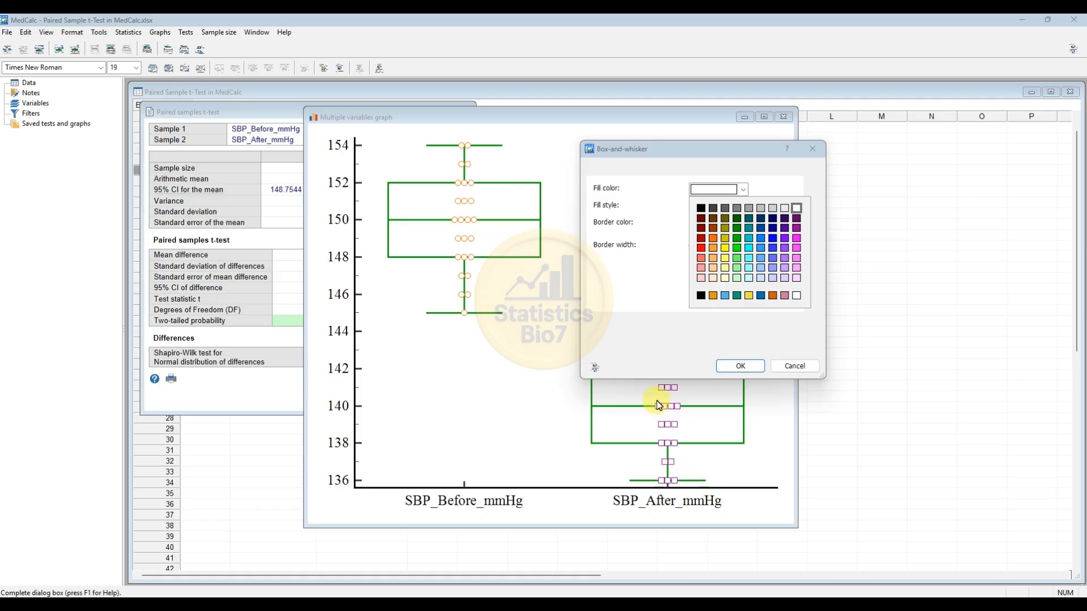
pyautogui.click(737, 228)
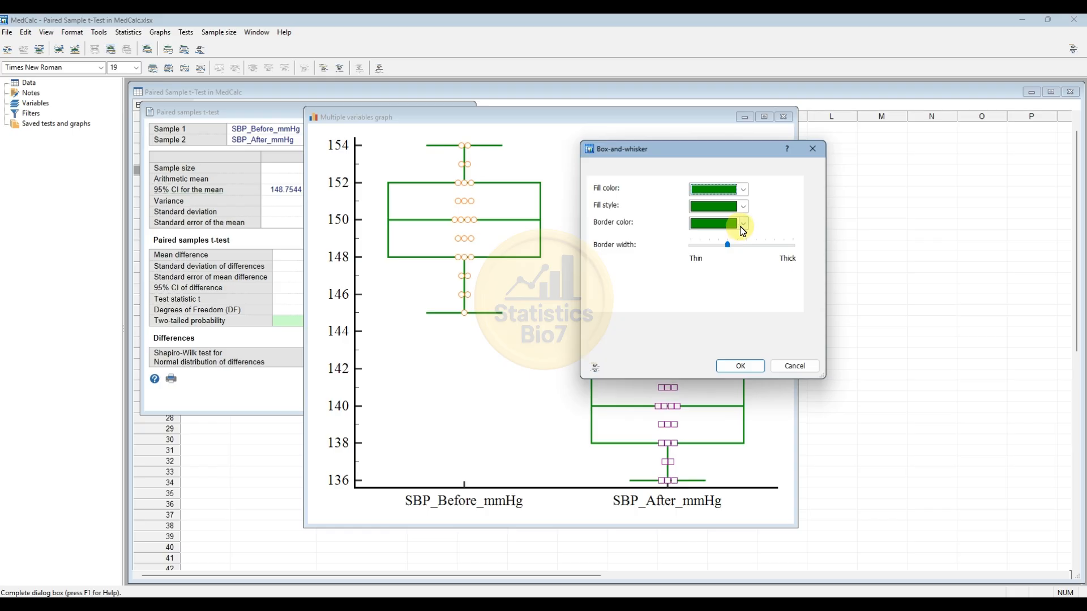
pyautogui.click(742, 224)
pyautogui.click(700, 240)
pyautogui.click(736, 366)
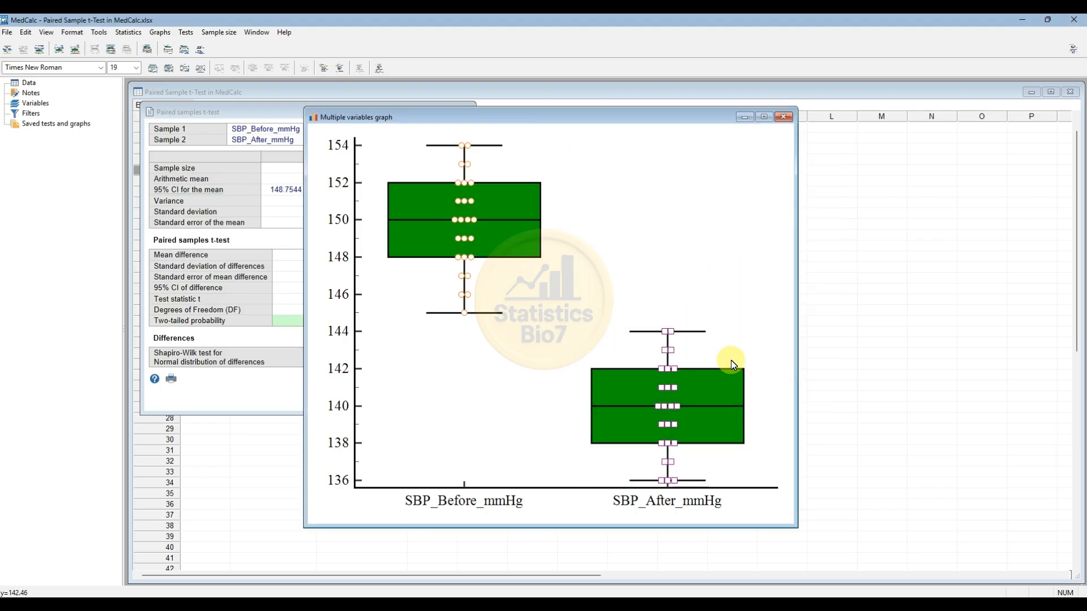
# - Format the SBP_Before_mmHg data markers as filled circles with dark red marker and fill colors
pyautogui.rightClick(472, 200)
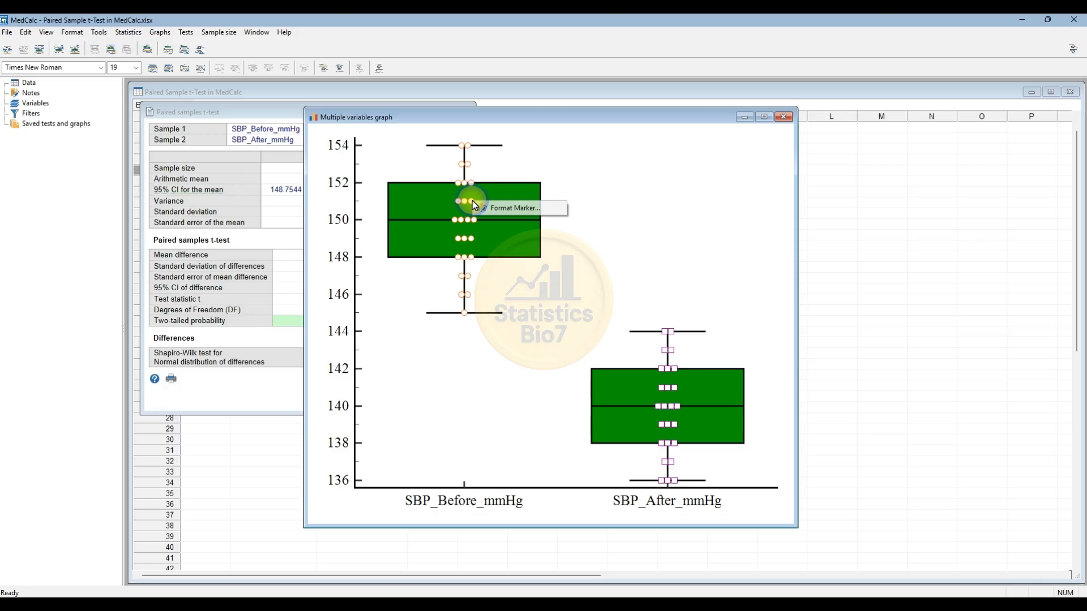
pyautogui.click(512, 208)
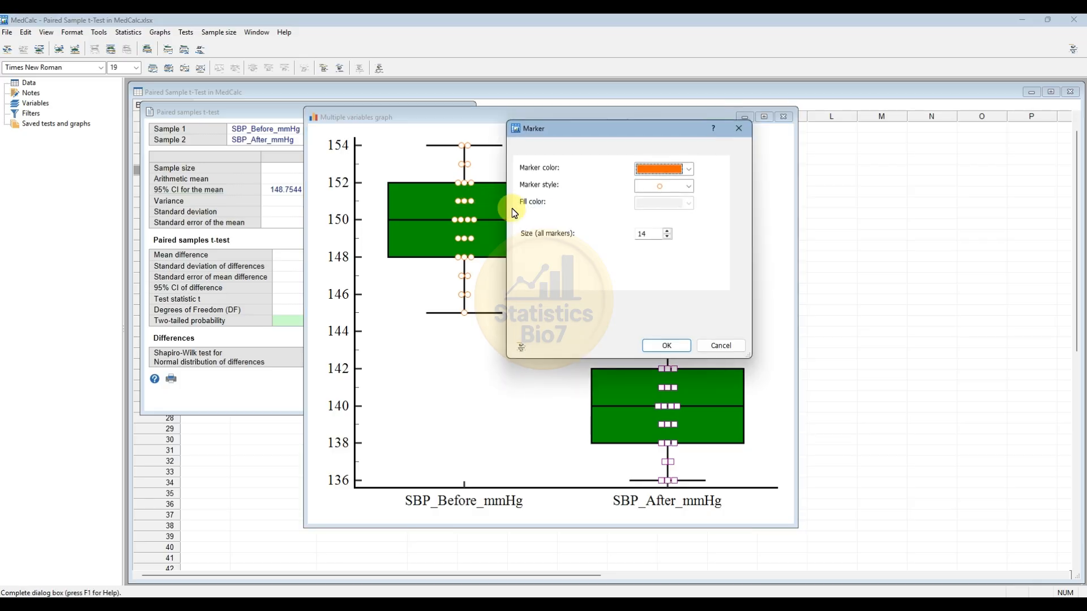
pyautogui.click(687, 171)
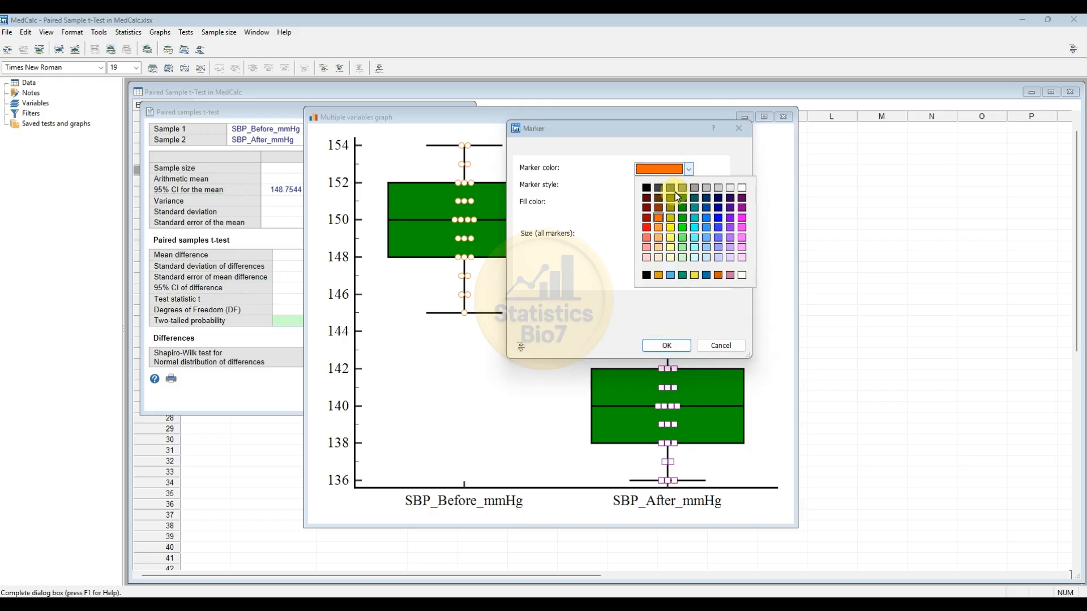
pyautogui.click(647, 211)
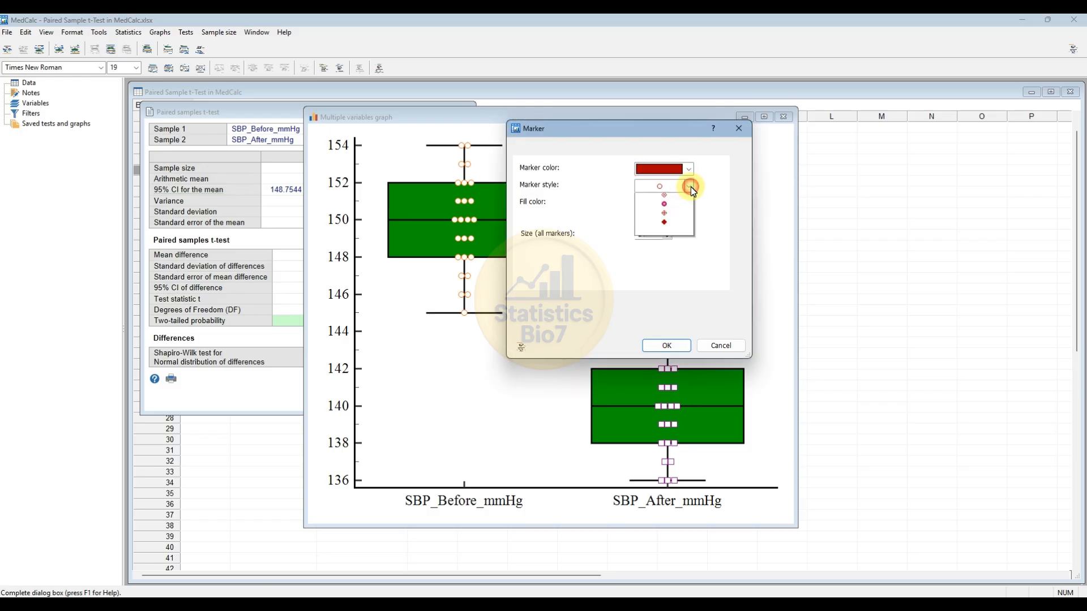
pyautogui.click(688, 185)
pyautogui.click(671, 207)
pyautogui.click(689, 202)
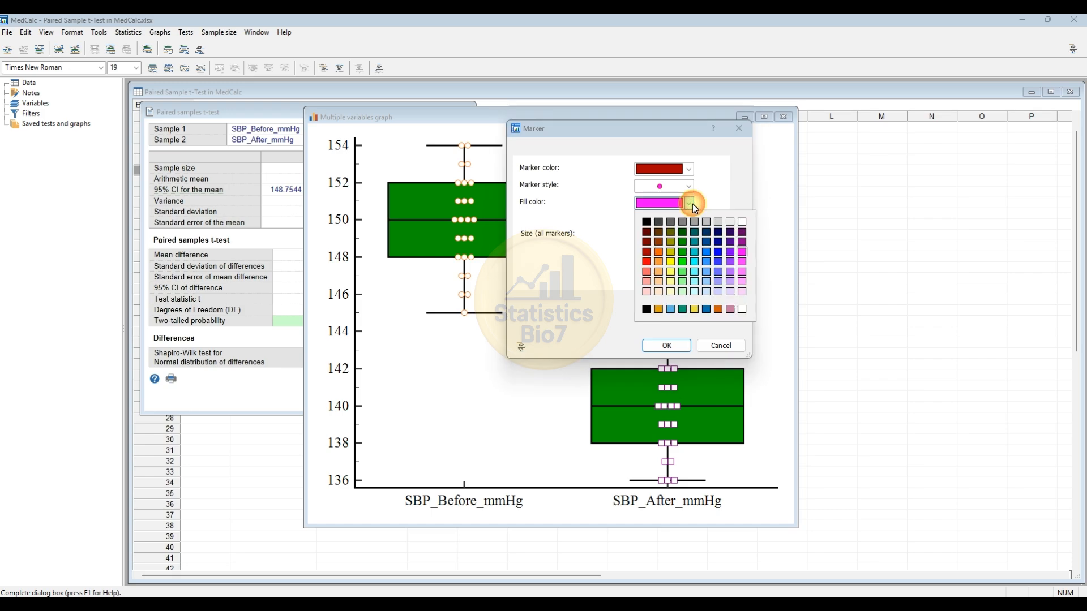
pyautogui.click(646, 242)
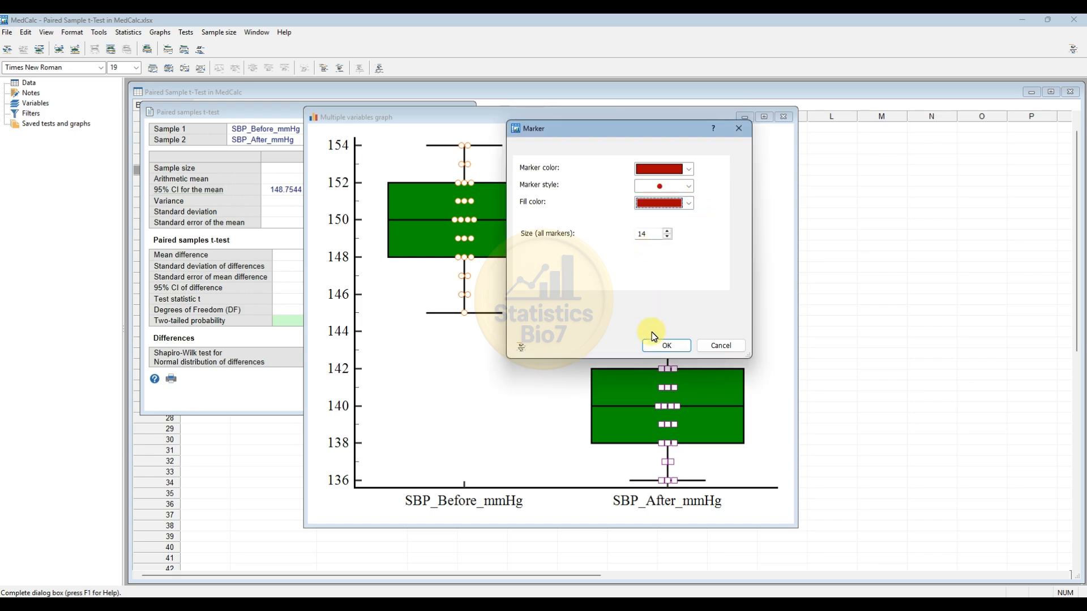
pyautogui.click(665, 345)
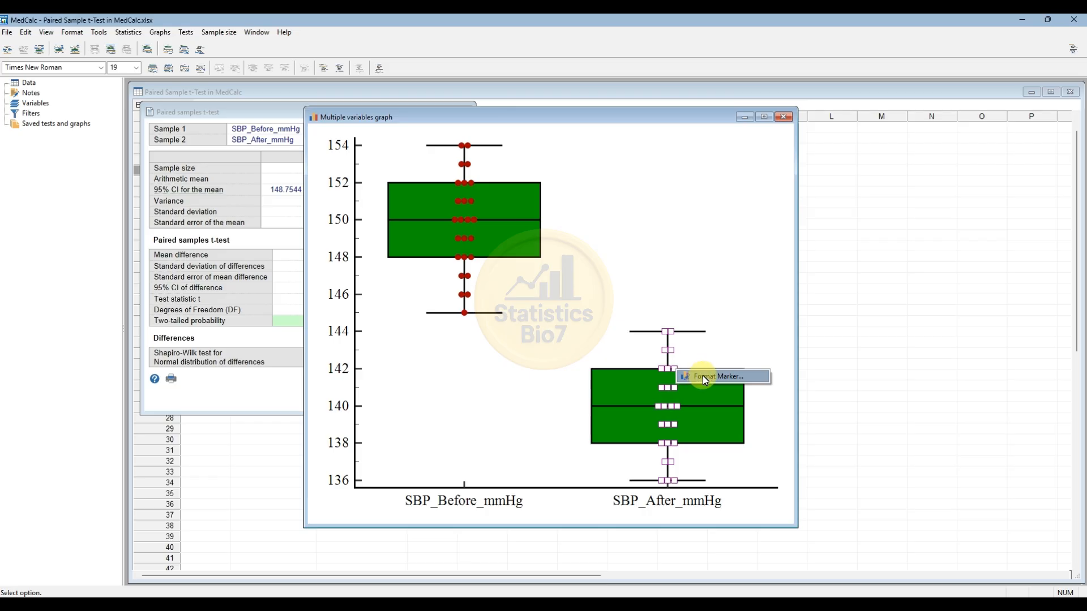
# - Format the SBP_After_mmHg data markers as filled diamonds with a bright red fill, and move the graph window beside the t-test results
pyautogui.doubleClick(676, 370)
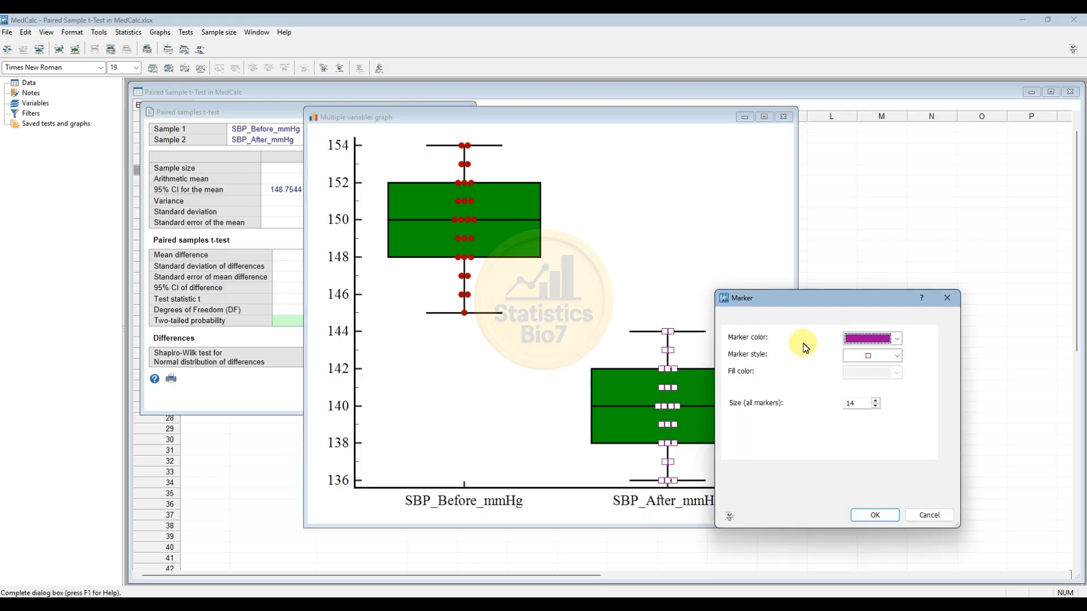
pyautogui.click(897, 356)
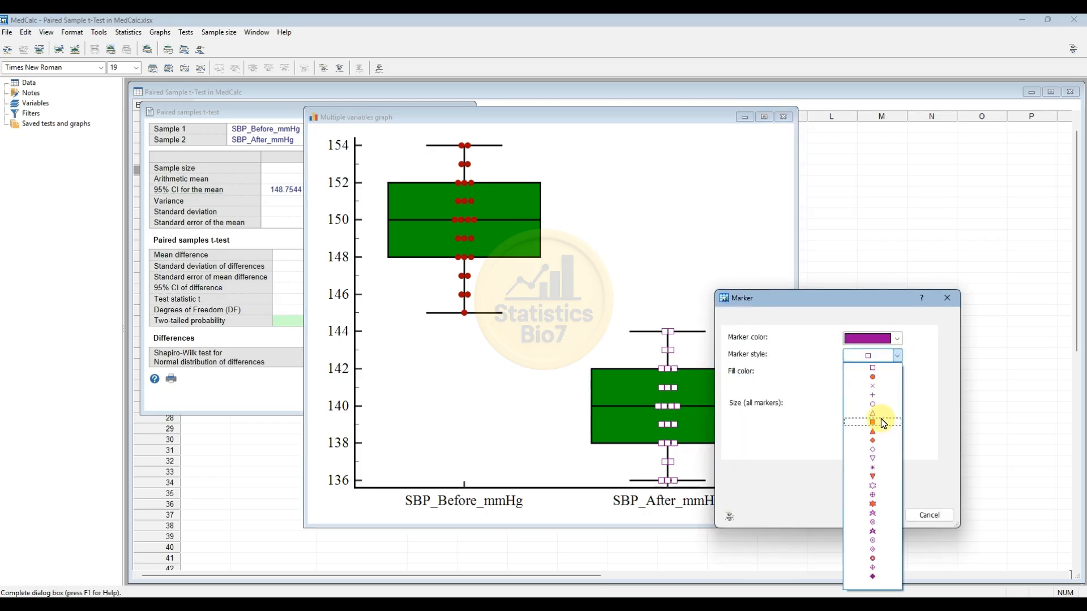
pyautogui.click(881, 439)
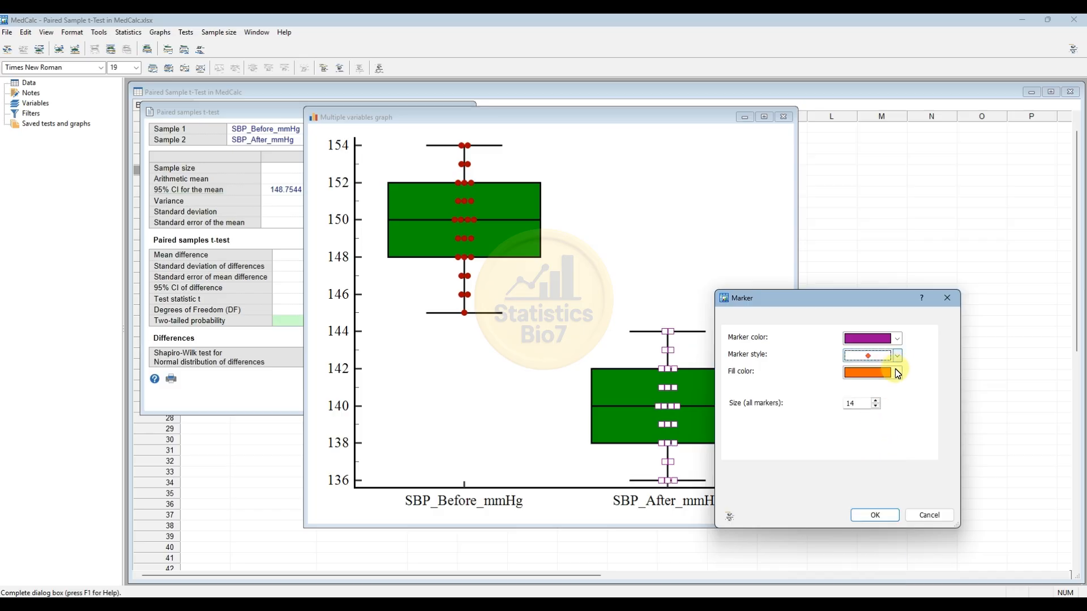
pyautogui.click(898, 372)
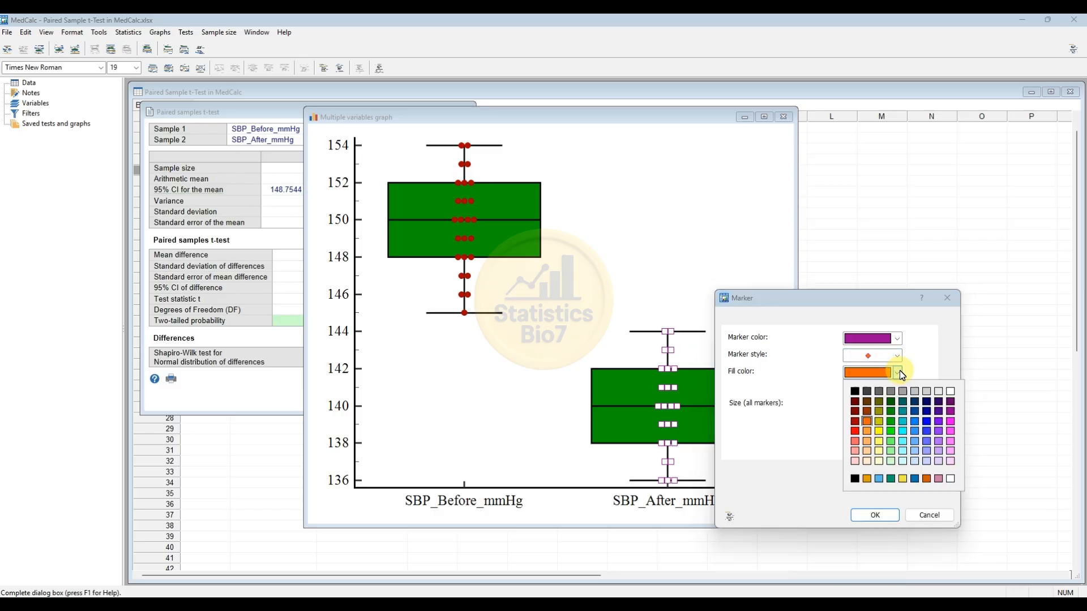
pyautogui.click(857, 430)
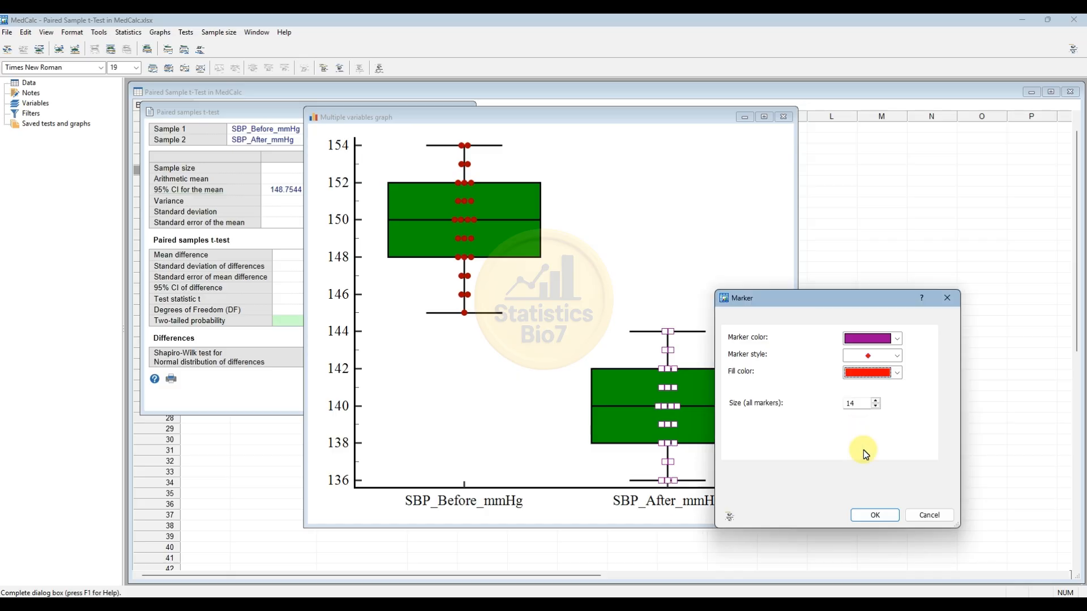
pyautogui.click(877, 515)
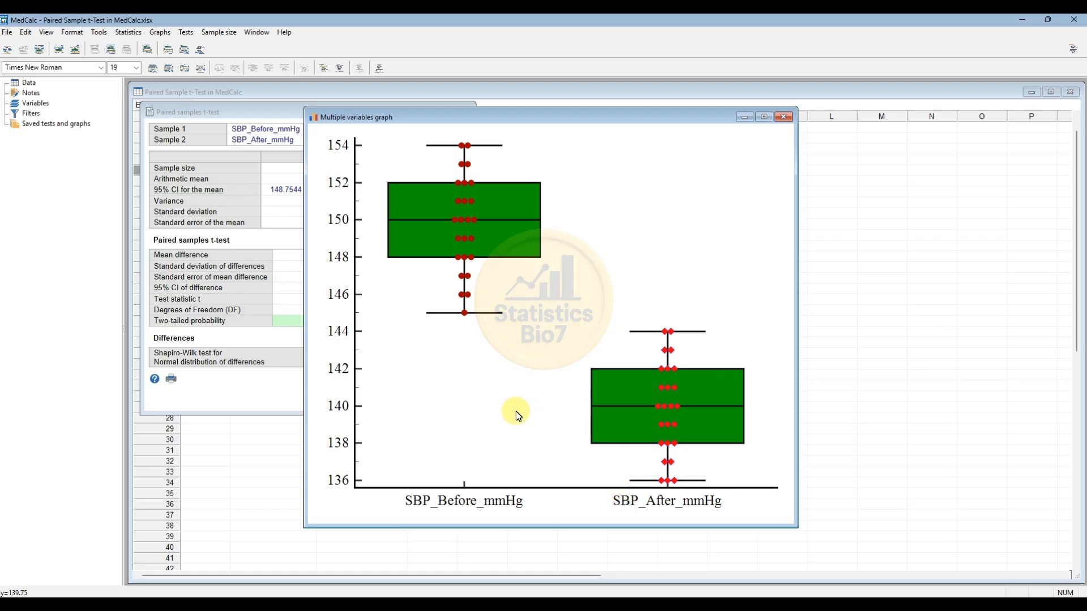
pyautogui.moveTo(452, 119); pyautogui.dragTo(637, 108)
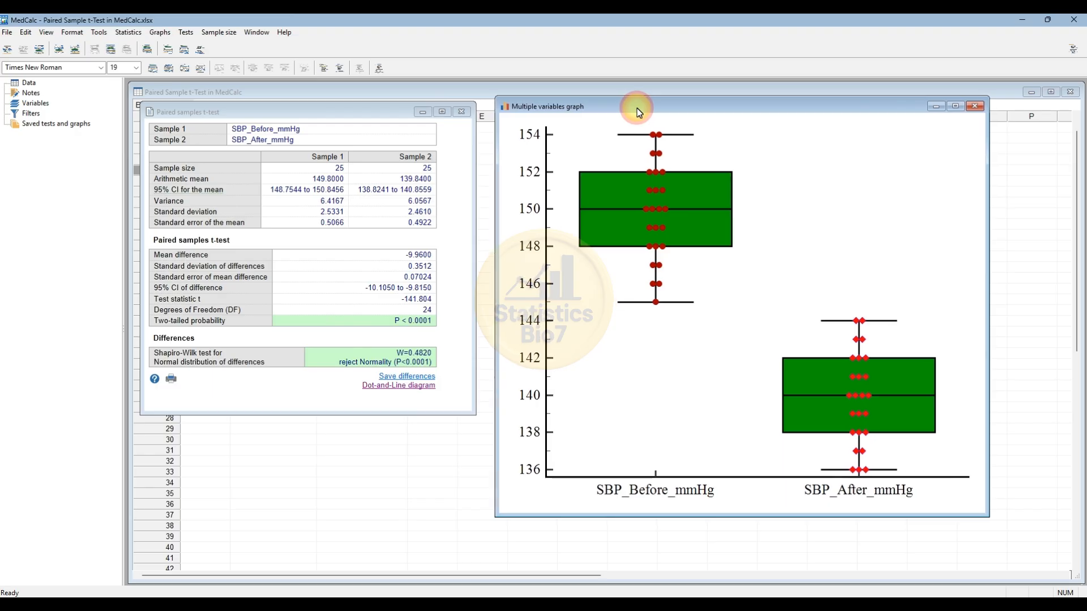